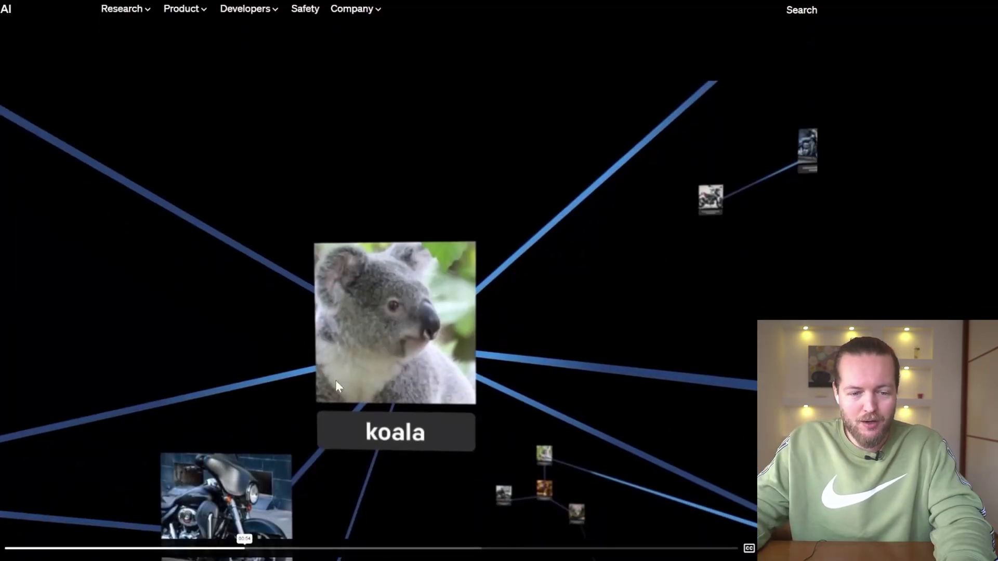
# Skim the DALL·E introduction video on the OpenAI site from its beginning through the koala, cute cat and baboon scenes
pyautogui.click(4, 487)
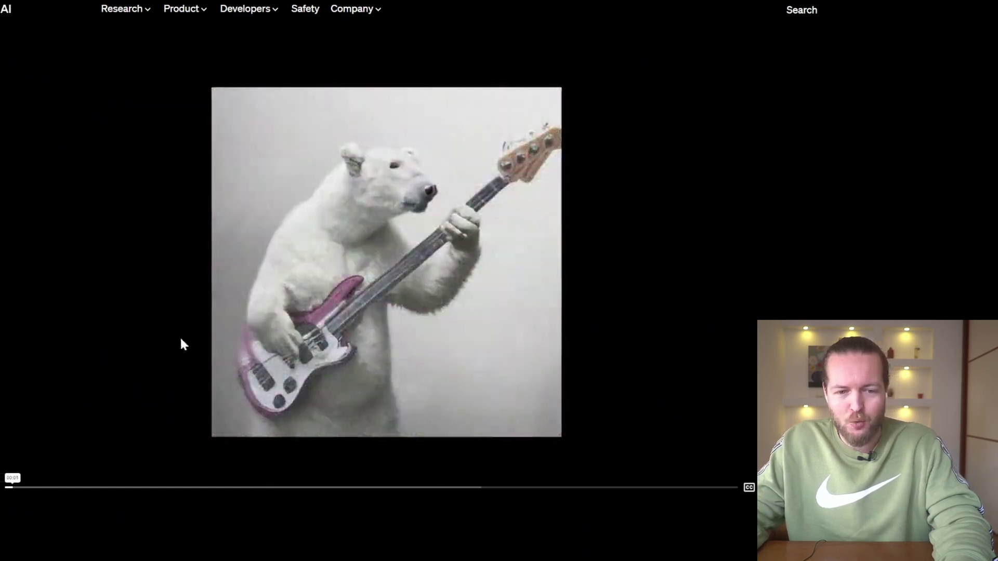
pyautogui.scroll(-1, 301, 284)
pyautogui.click(107, 441)
pyautogui.click(102, 442)
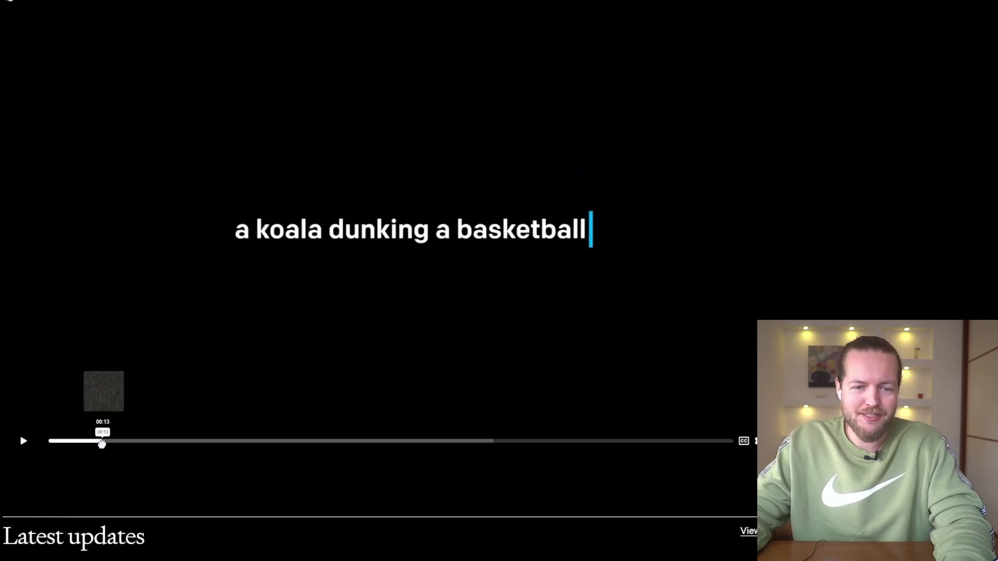
pyautogui.moveTo(104, 444); pyautogui.dragTo(150, 443)
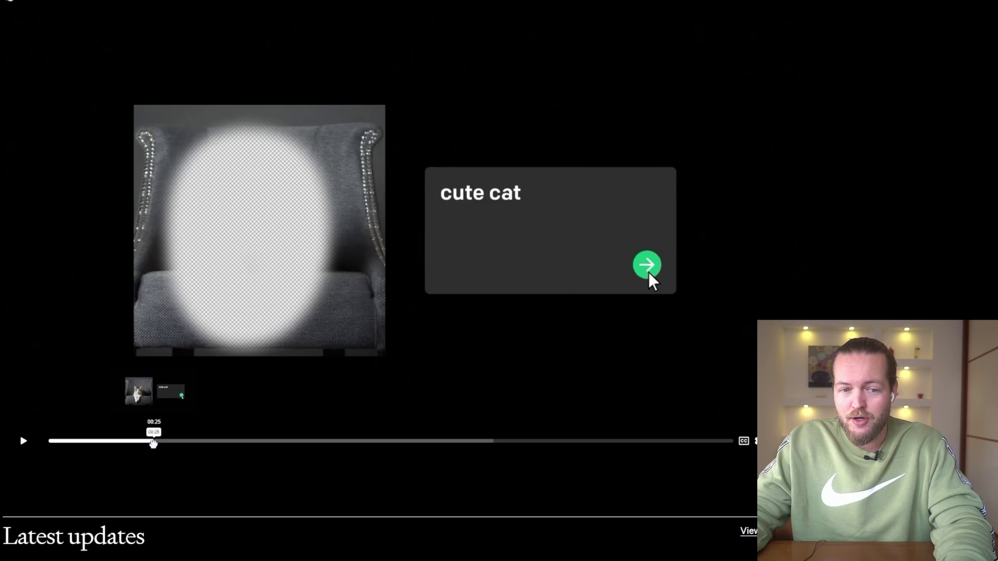
pyautogui.moveTo(154, 443)
pyautogui.mouseDown()
pyautogui.moveTo(371, 437)
pyautogui.moveTo(382, 427)
pyautogui.moveTo(420, 432)
pyautogui.moveTo(419, 443)
pyautogui.moveTo(459, 429)
pyautogui.moveTo(549, 427)
pyautogui.mouseUp()
pyautogui.rightClick(420, 432)
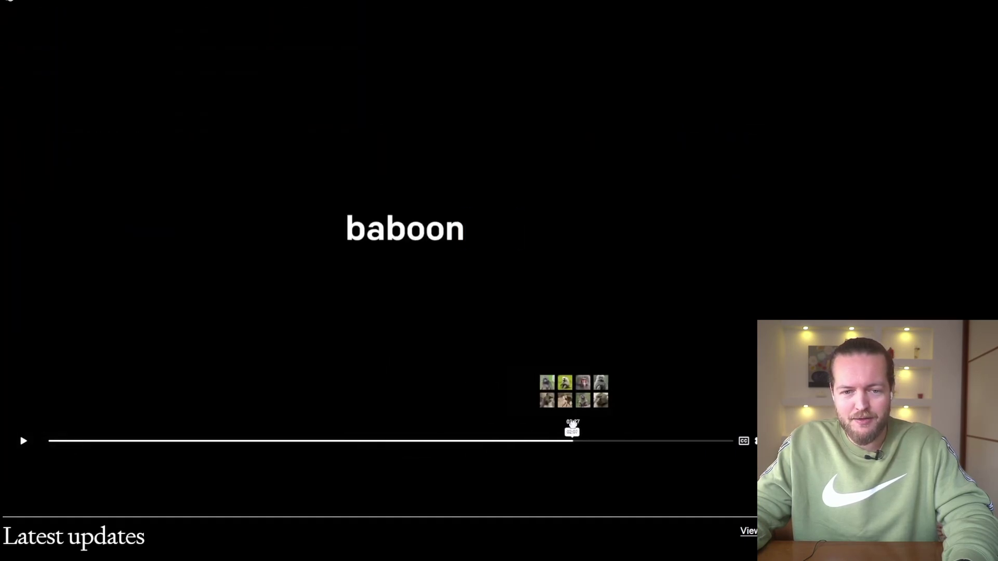
pyautogui.moveTo(637, 424); pyautogui.dragTo(678, 424)
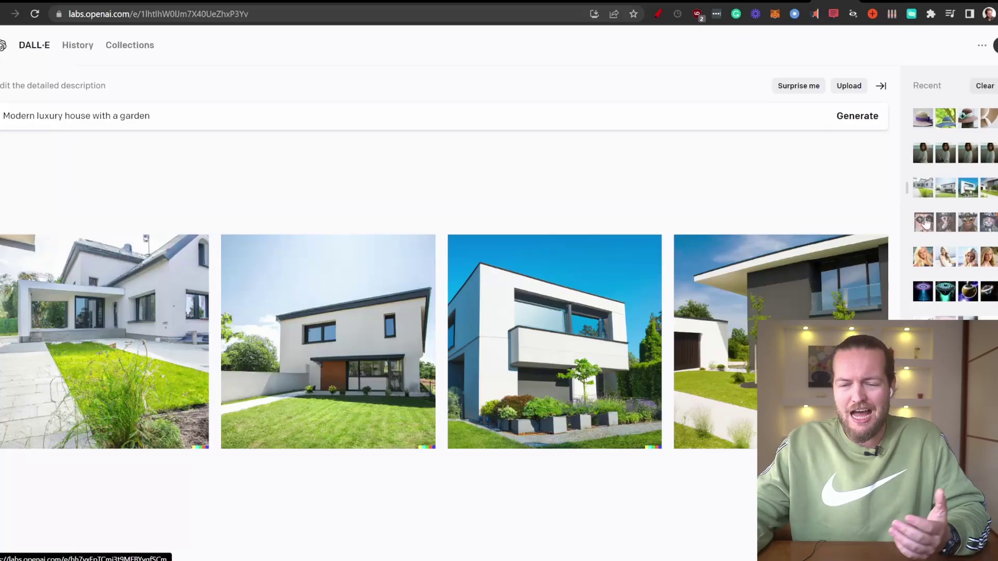
# Browse the recent DALL·E generations from the steampunk grandpa and beach portraits through the cyberpunk cities to the UFO triangle tattoo
pyautogui.click(924, 232)
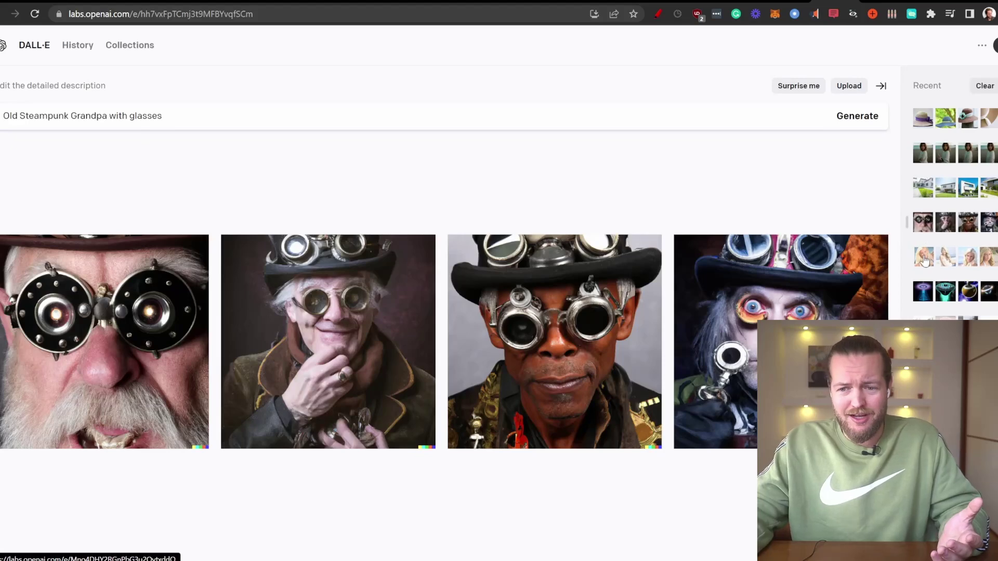
pyautogui.click(924, 260)
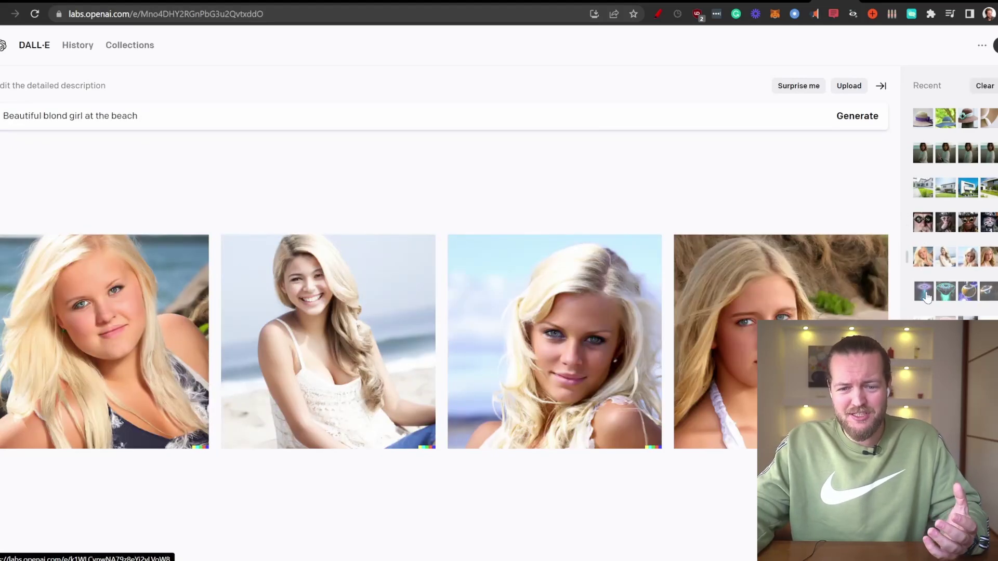
pyautogui.click(927, 296)
pyautogui.click(967, 326)
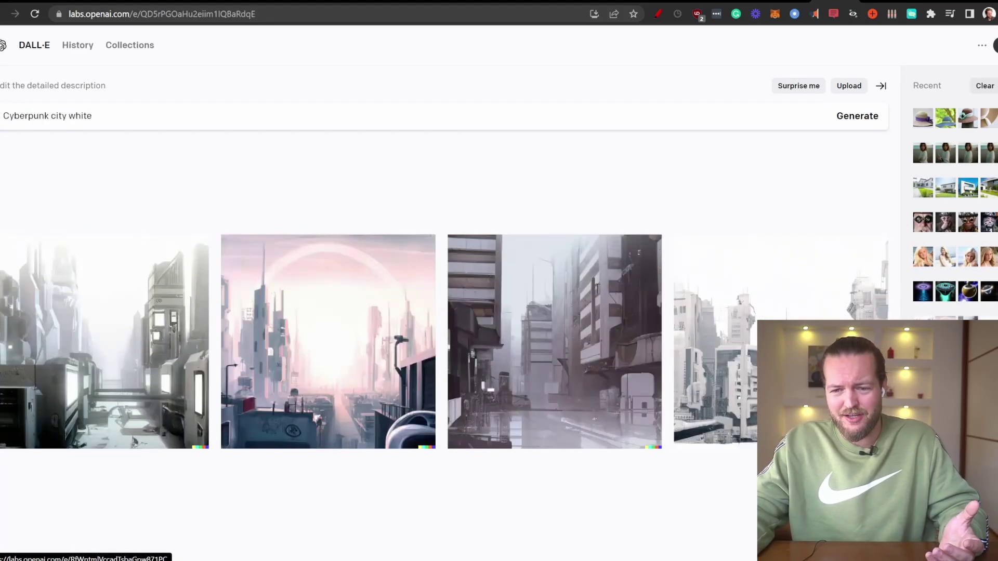
pyautogui.click(990, 326)
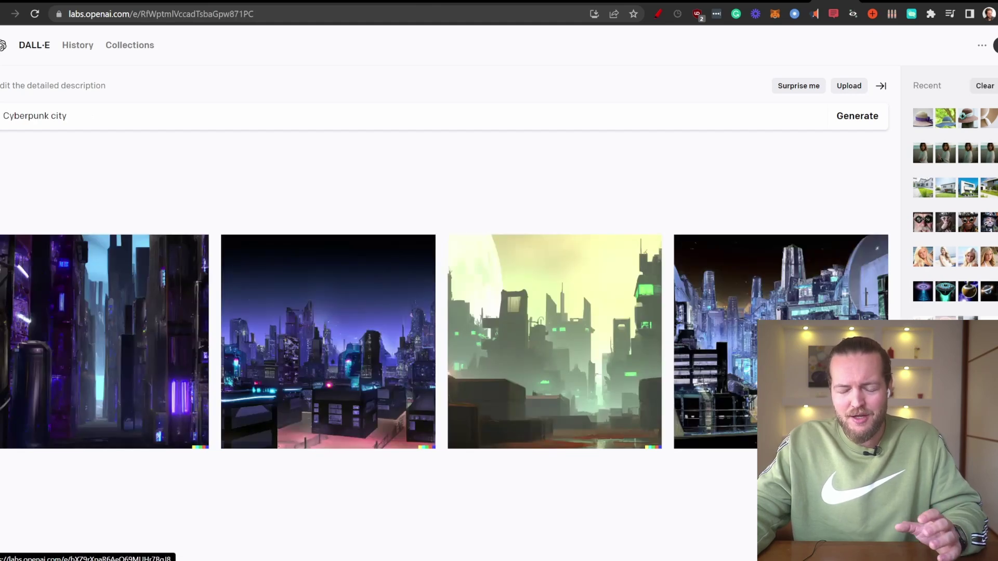
pyautogui.click(923, 361)
pyautogui.click(945, 361)
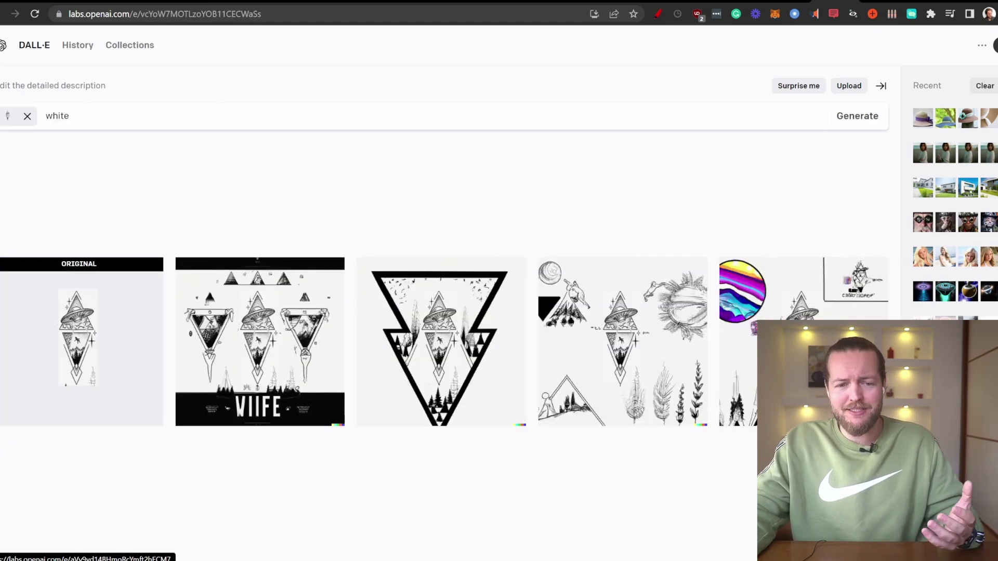
pyautogui.click(967, 362)
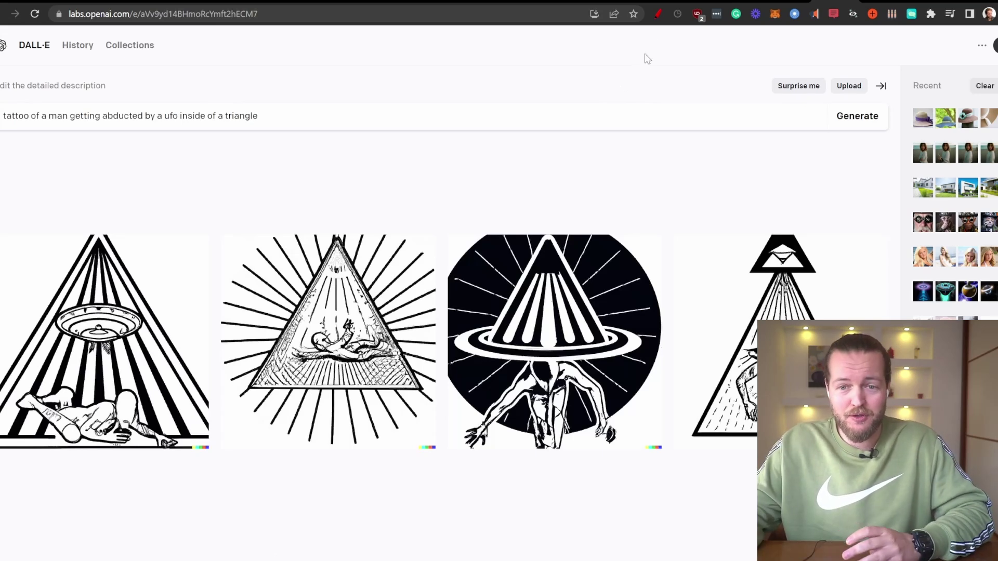
# Open the Microsoft blog post on Bing Image Creator and read its introductory paragraphs
pyautogui.click(652, 2)
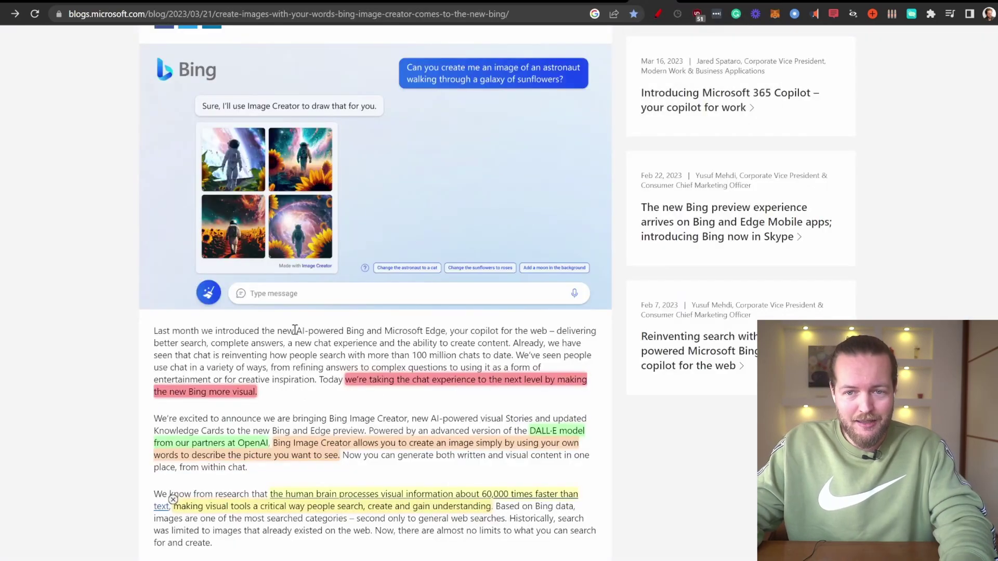
pyautogui.scroll(-2, 295, 331)
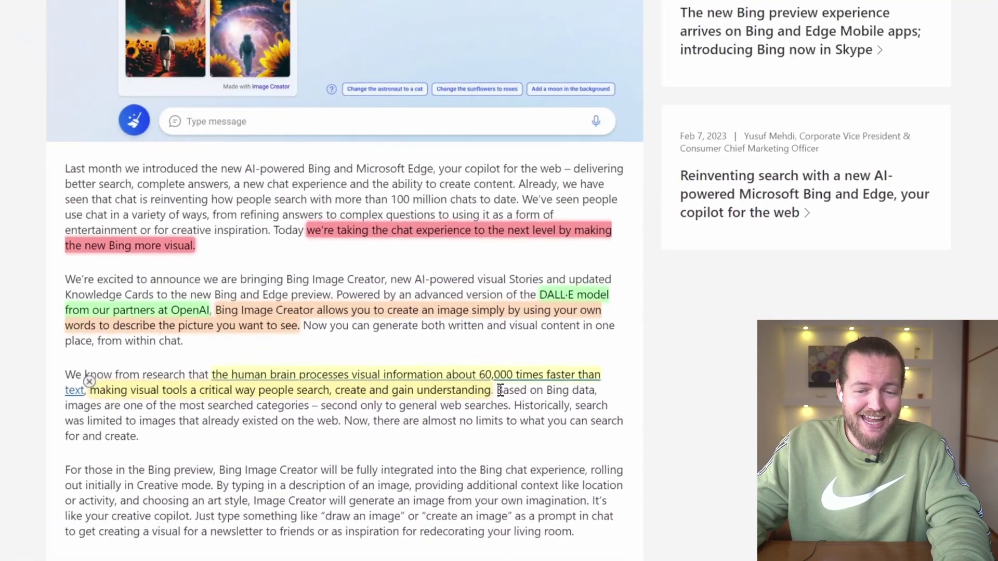
# Switch to the Bing chat in Microsoft Edge and accept its offer to find images of trains
pyautogui.hotkey('alt', 'Tab')
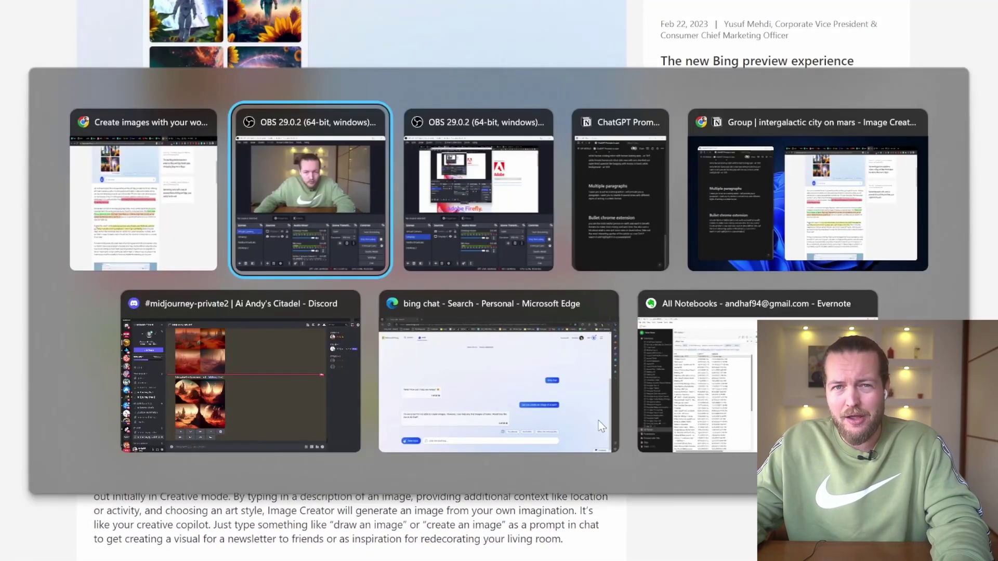
pyautogui.hotkey('alt', 'Tab')
pyautogui.hotkey('alt', 'Tab')
pyautogui.hotkey('alt', 'Tab')
pyautogui.hotkey('alt', 'Tab')
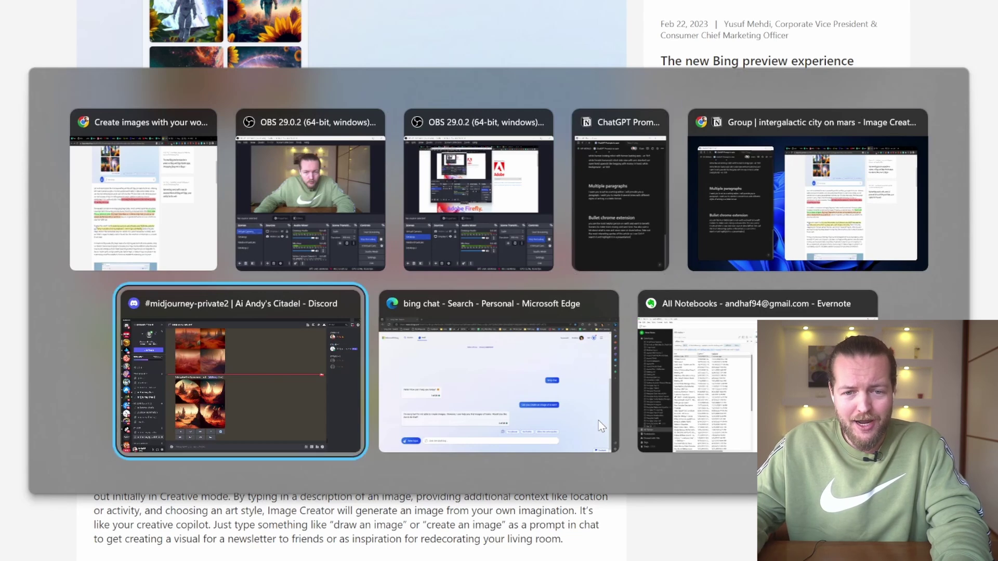
pyautogui.hotkey('alt', 'Tab')
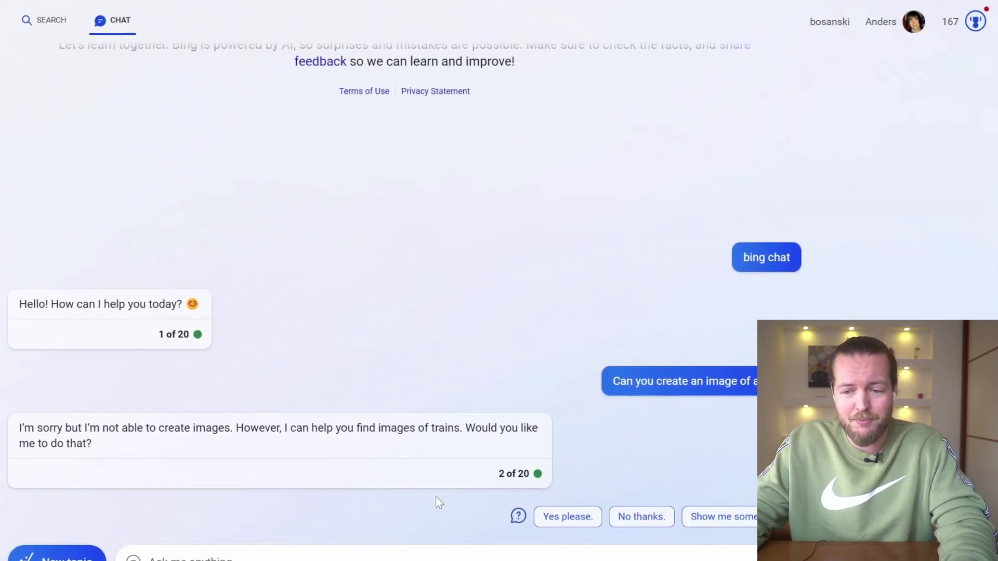
pyautogui.click(564, 517)
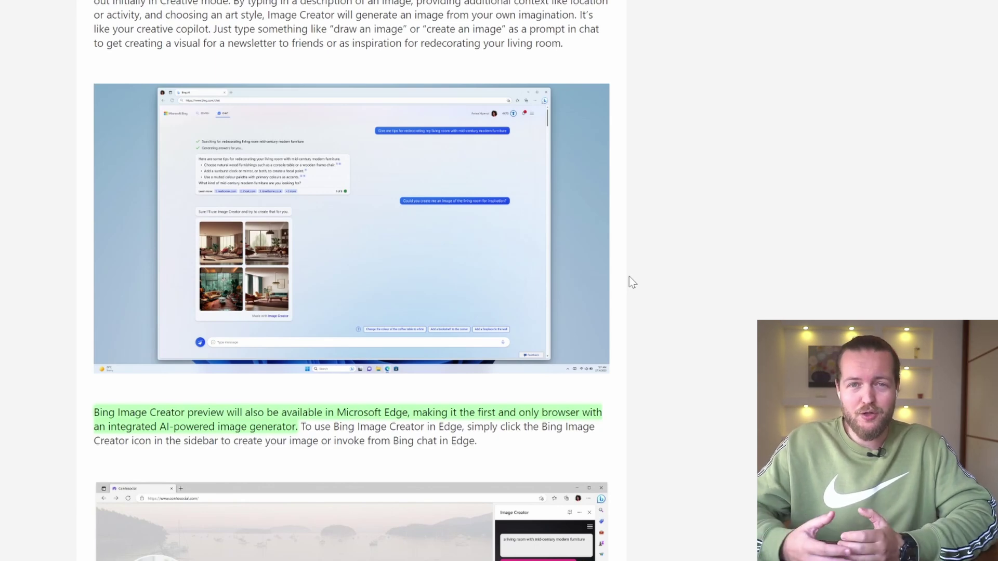
# Read the blog post's sections on Image Creator in Microsoft Edge and on the Responsible AI principles
pyautogui.scroll(-2, 654, 306)
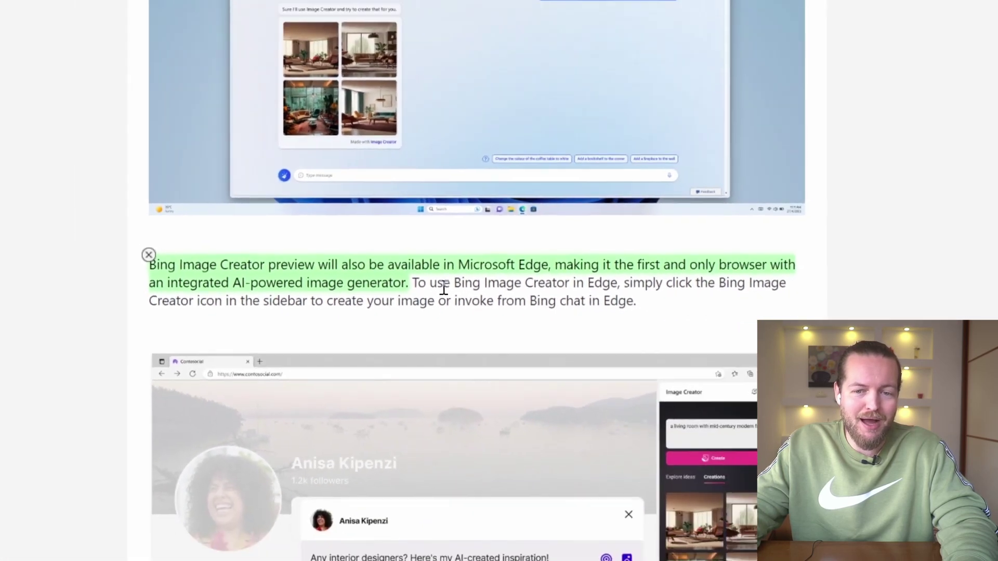
pyautogui.scroll(-6, 624, 383)
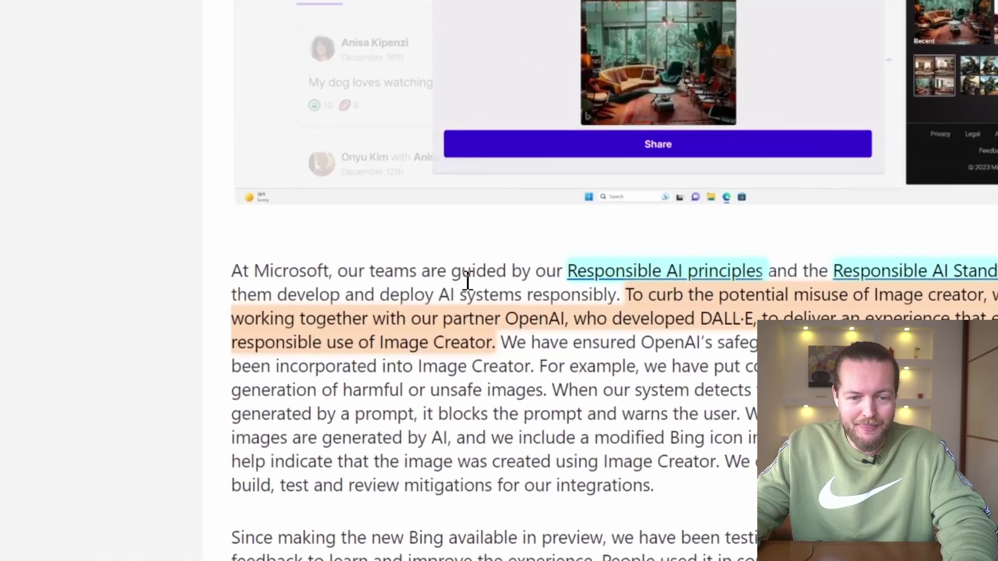
pyautogui.moveTo(186, 389); pyautogui.dragTo(289, 394)
pyautogui.moveTo(521, 283); pyautogui.dragTo(546, 284)
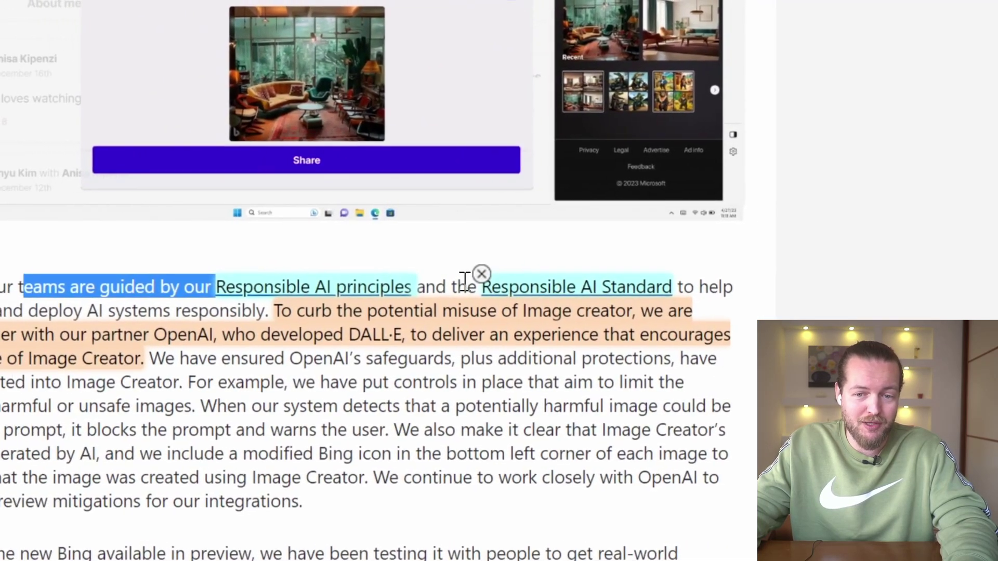
pyautogui.click(411, 283)
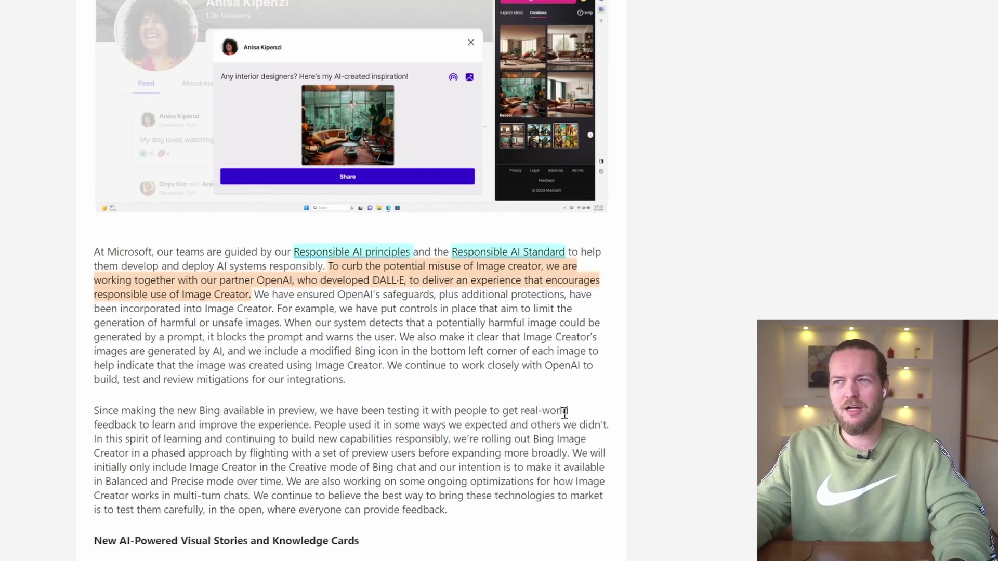
# Read the blog post's remaining sections on the phased rollout, Visual Stories and Knowledge Cards, and availability
pyautogui.scroll(-1, 635, 412)
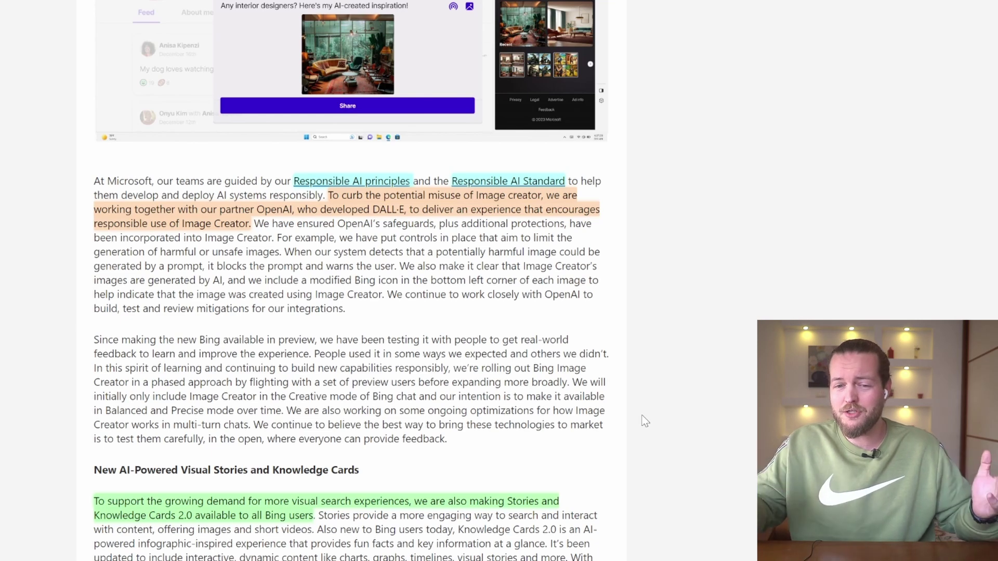
pyautogui.scroll(-3, 644, 421)
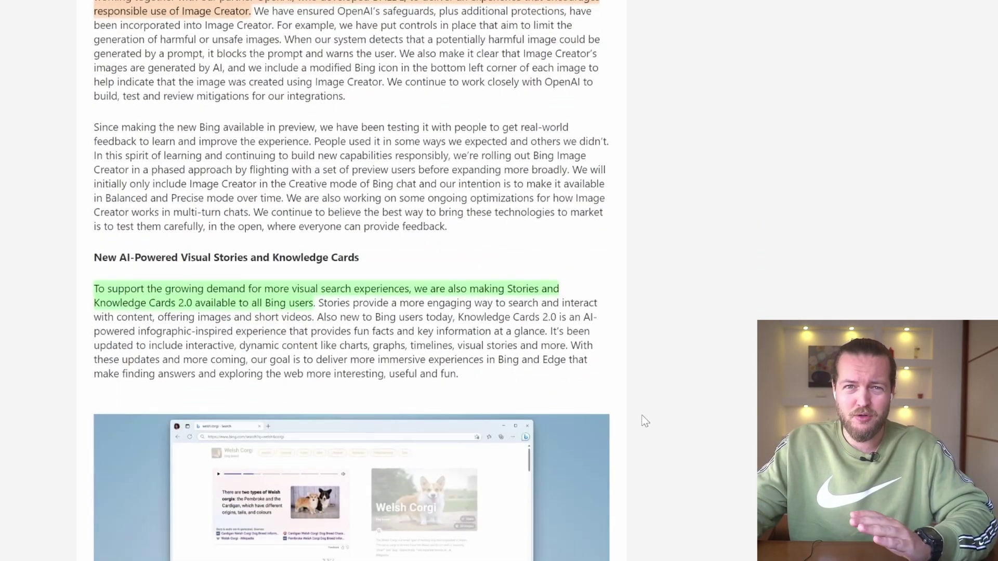
pyautogui.scroll(-1, 645, 421)
pyautogui.scroll(1, 644, 421)
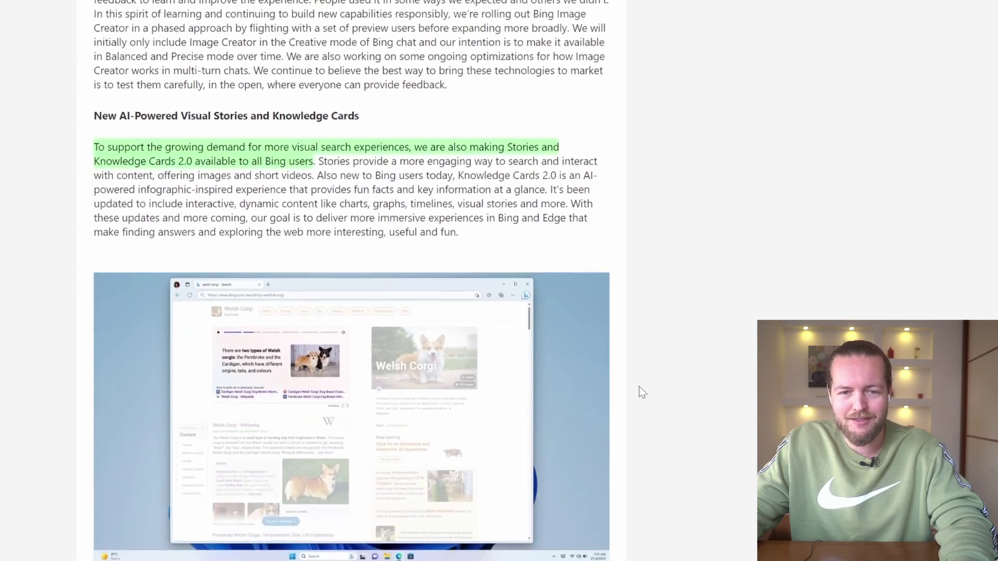
pyautogui.scroll(-12, 639, 388)
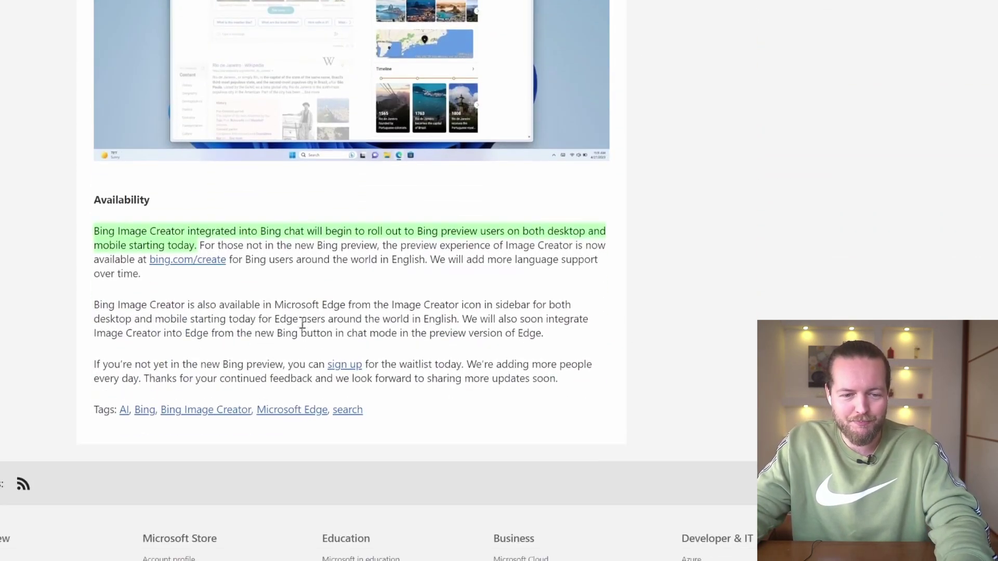
pyautogui.scroll(1, 302, 323)
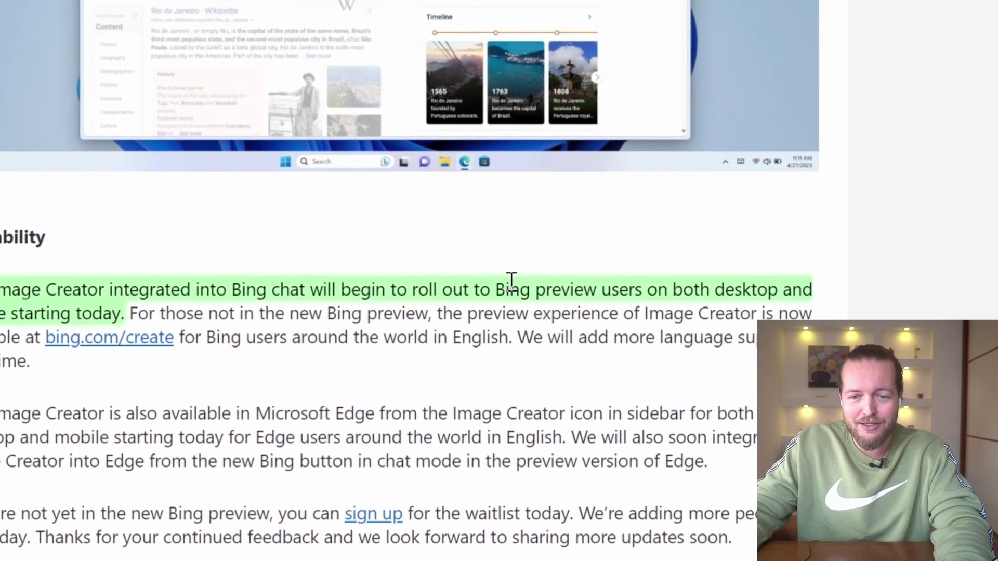
pyautogui.moveTo(535, 290)
pyautogui.mouseDown()
pyautogui.moveTo(628, 290)
pyautogui.moveTo(536, 281)
pyautogui.mouseUp()
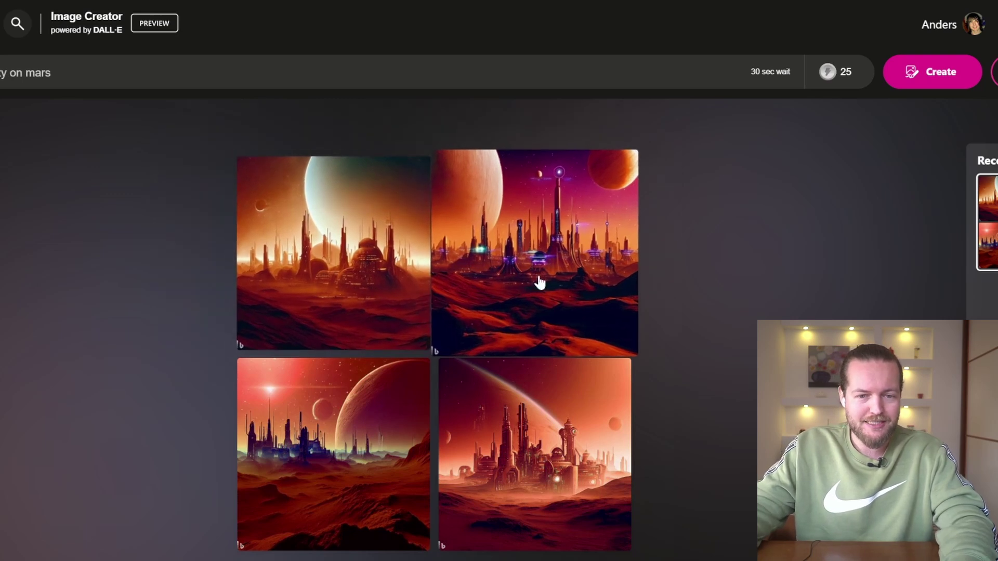
# View each of the four "intergalactic city on mars" images from Bing Image Creator at full size
pyautogui.click(539, 279)
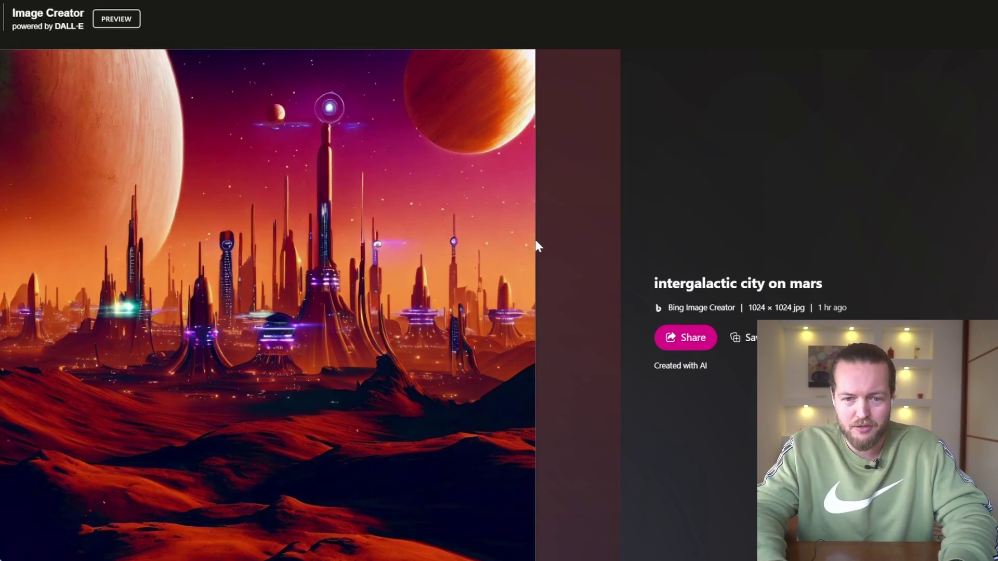
pyautogui.press('Escape')
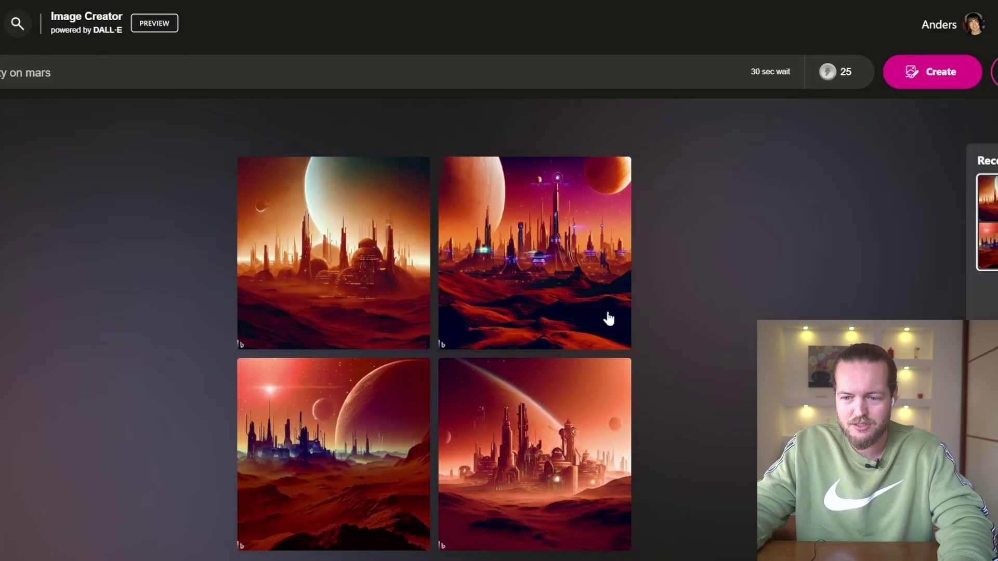
pyautogui.click(363, 307)
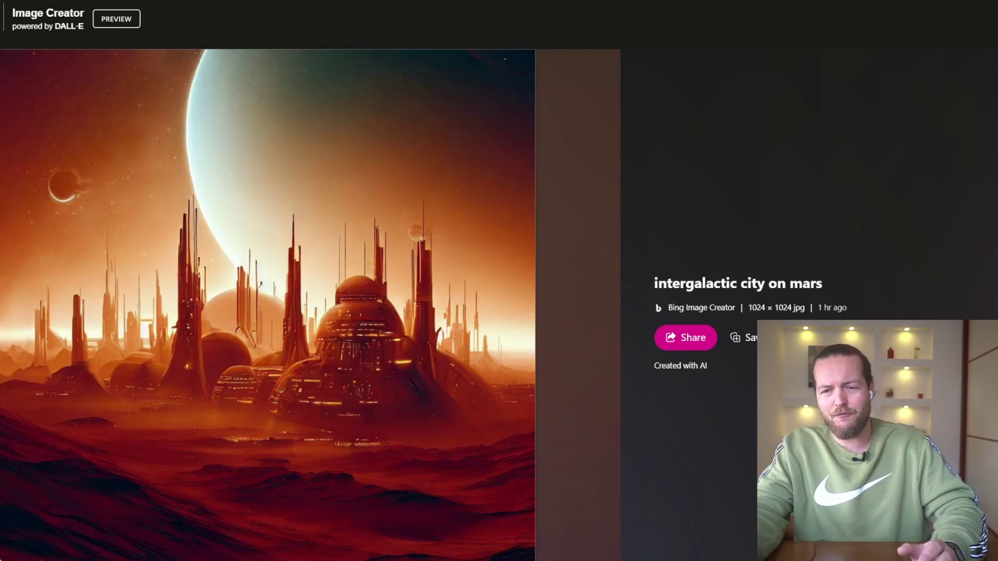
pyautogui.press('Escape')
pyautogui.click(370, 445)
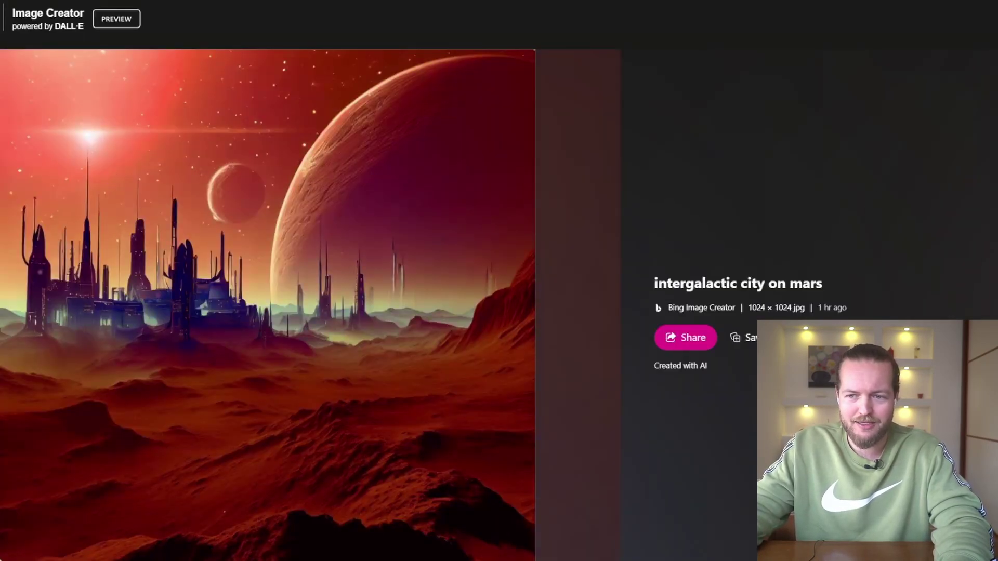
pyautogui.press('Escape')
pyautogui.click(545, 448)
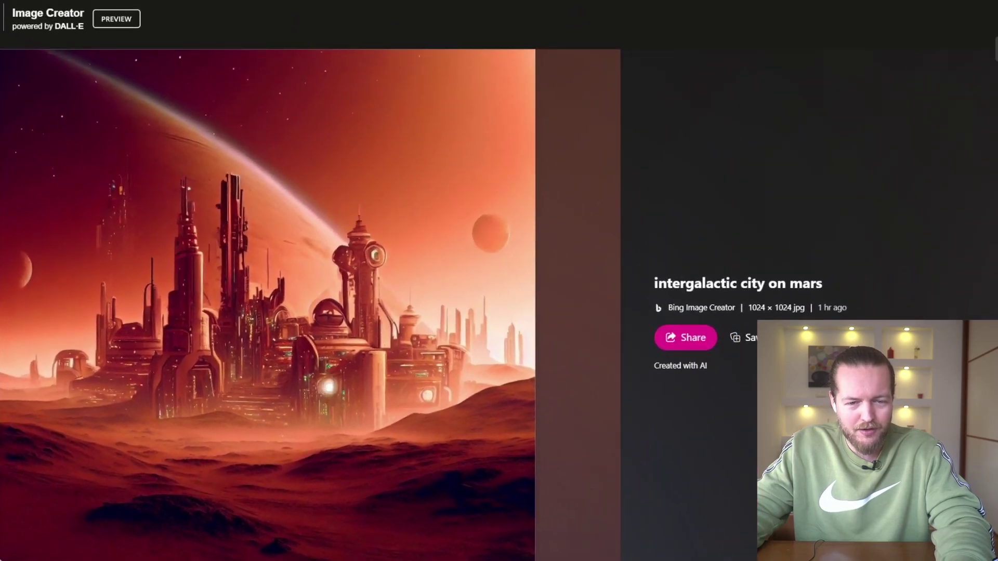
pyautogui.press('Escape')
# Switch to Discord, decline the new audio device, and enlarge the Midjourney v 4 grid for "intergalactic city on mars"
pyautogui.hotkey('alt', 'Tab')
pyautogui.click(518, 350)
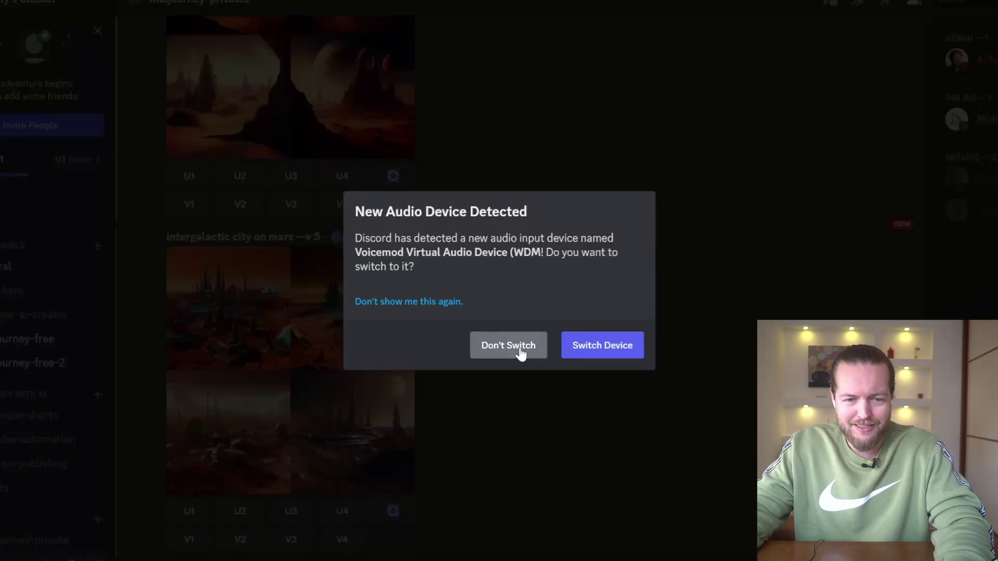
pyautogui.click(518, 351)
pyautogui.scroll(4, 506, 395)
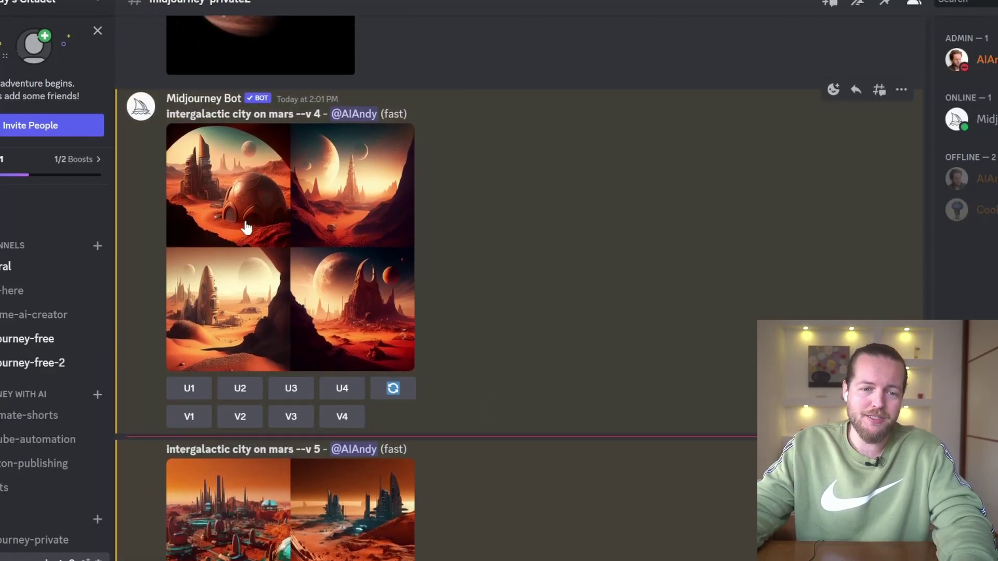
pyautogui.click(271, 211)
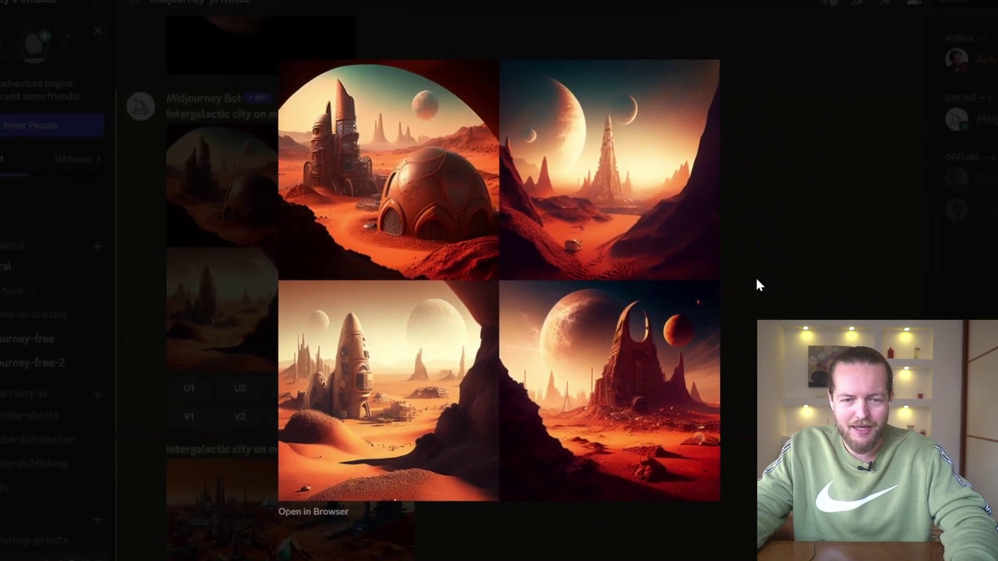
# Close the v 4 grid and enlarge the Midjourney v 5 grid for "intergalactic city on mars"
pyautogui.click(766, 280)
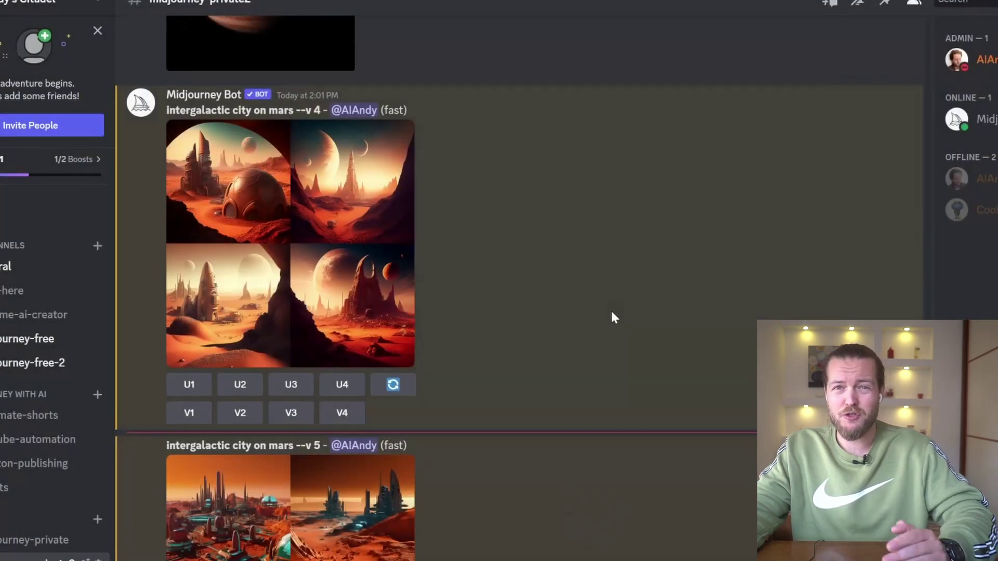
pyautogui.scroll(-5, 603, 314)
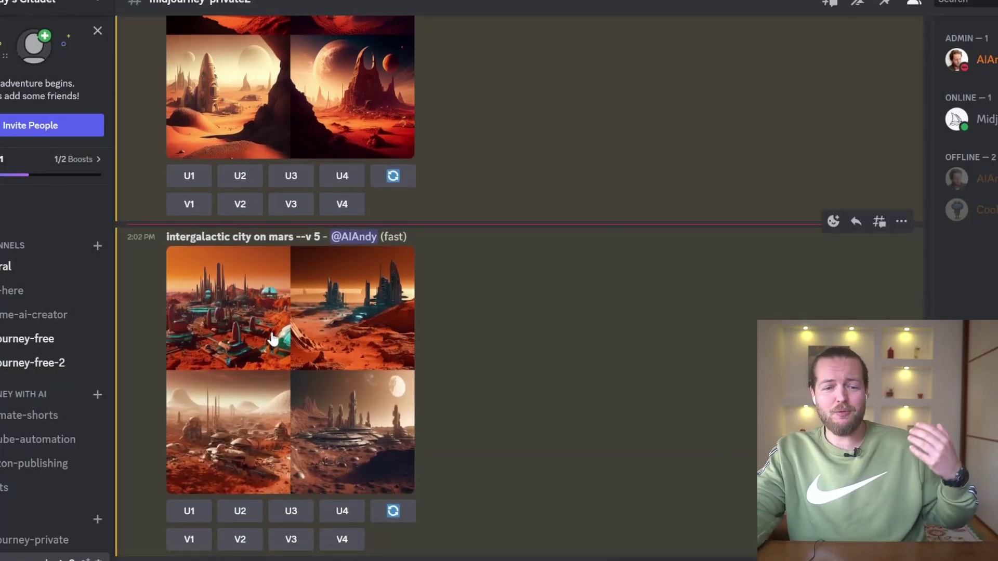
pyautogui.click(273, 339)
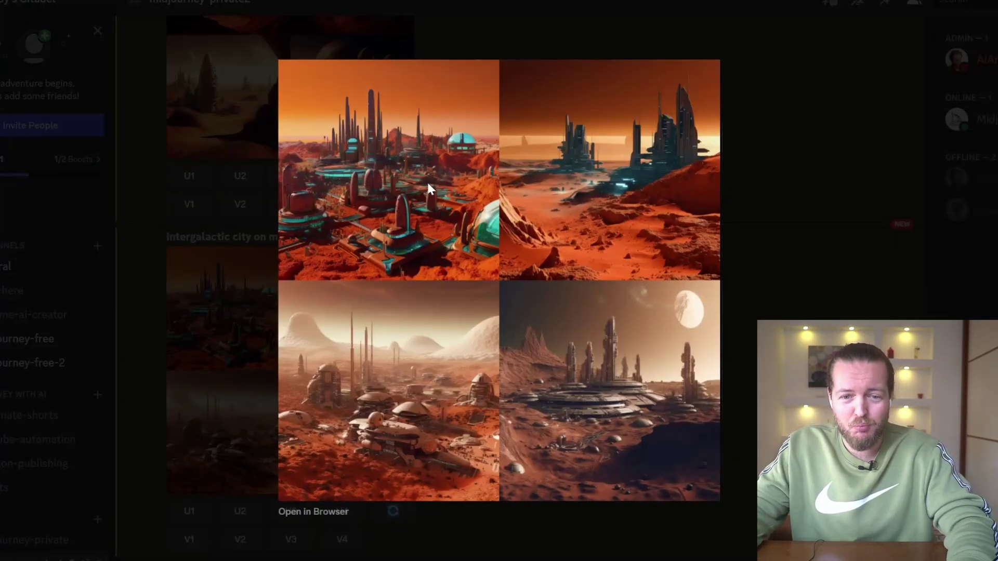
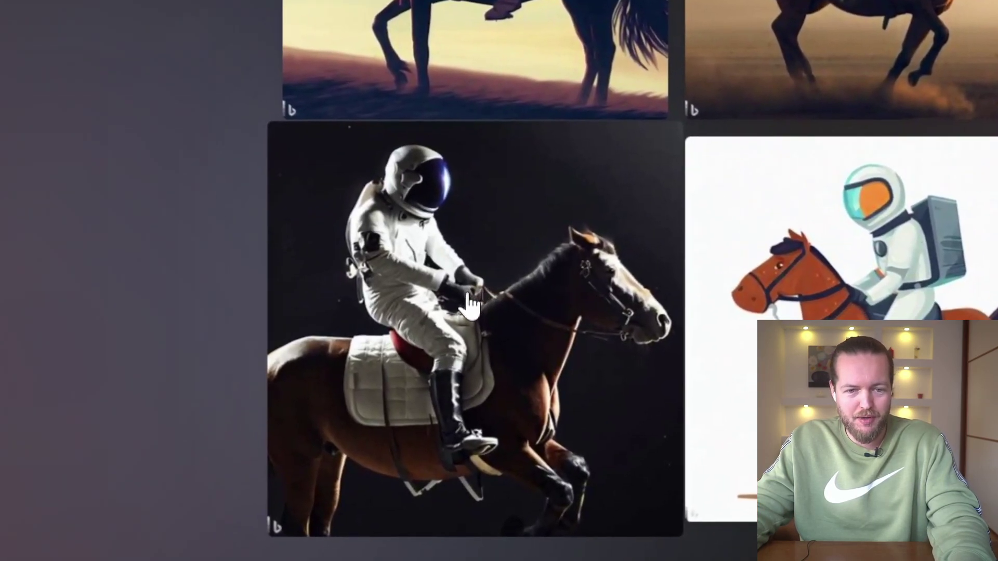
# View Bing's dark-background astronaut image at full size, switch to Discord, and enlarge the Midjourney v 4 grid for "astronaut riding a horse"
pyautogui.click(470, 297)
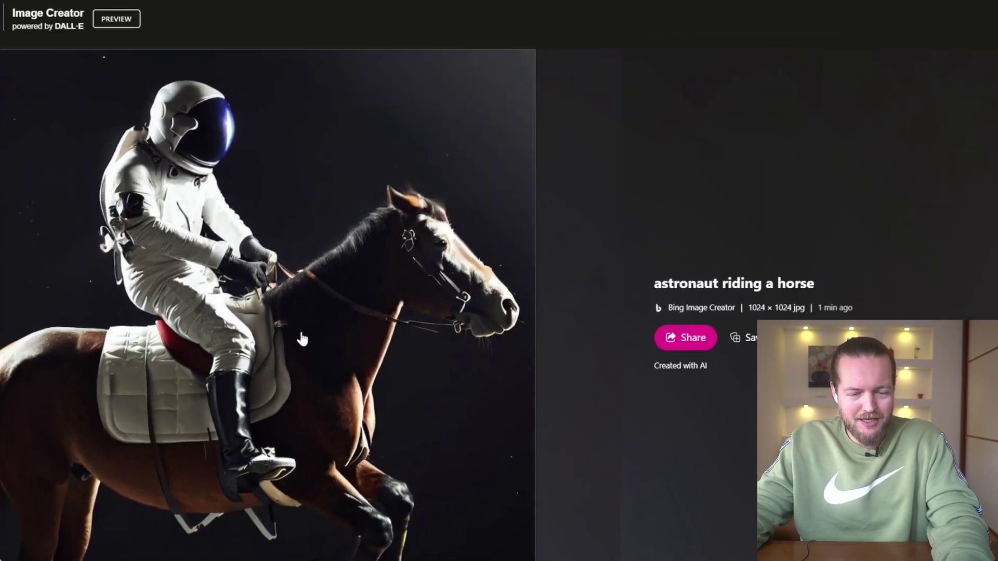
pyautogui.hotkey('alt', 'Tab')
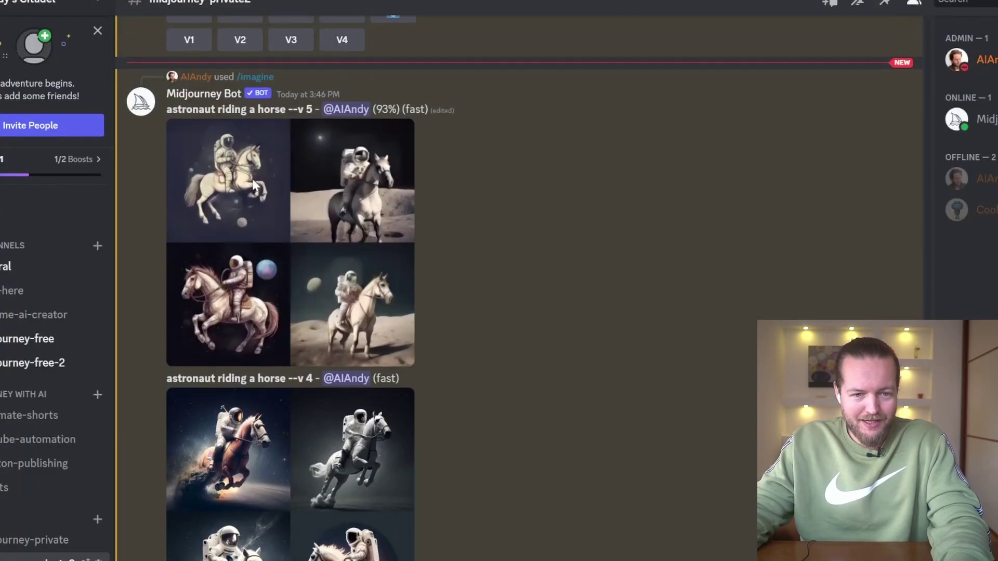
pyautogui.scroll(-3, 239, 316)
pyautogui.click(251, 326)
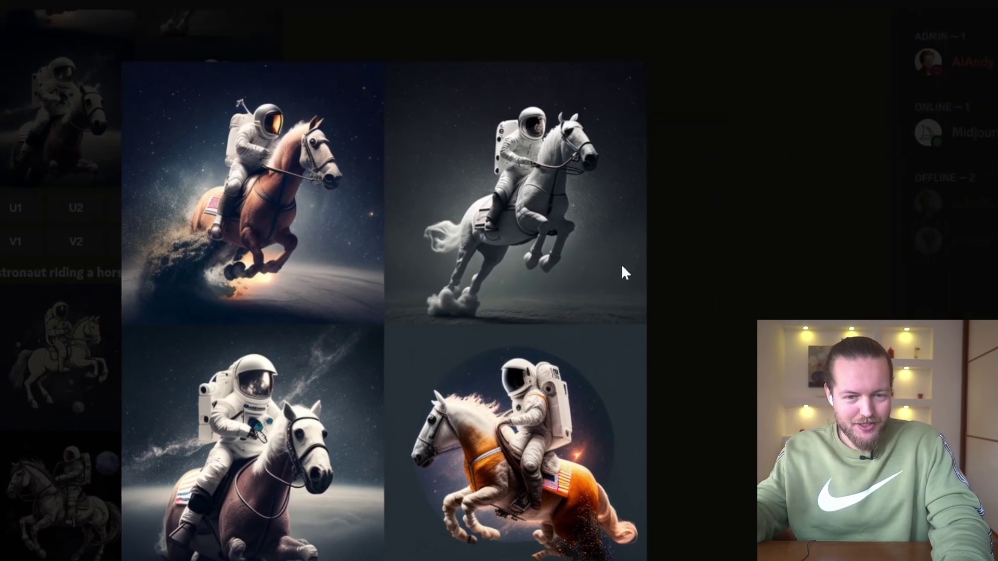
pyautogui.click(753, 289)
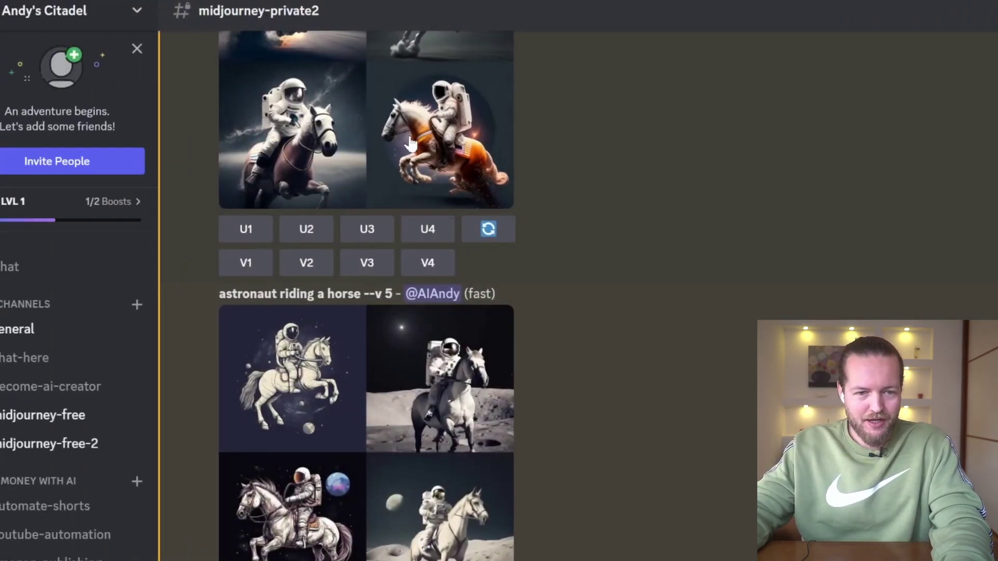
# Enlarge the Midjourney v 5 grid for "astronaut riding a horse"
pyautogui.scroll(2, 480, 194)
pyautogui.scroll(-3, 481, 194)
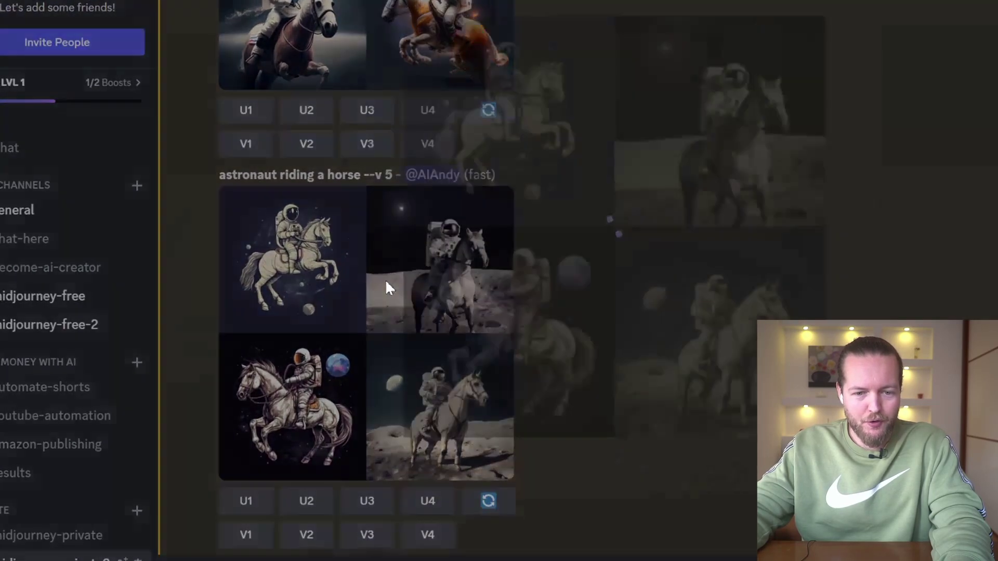
pyautogui.click(386, 289)
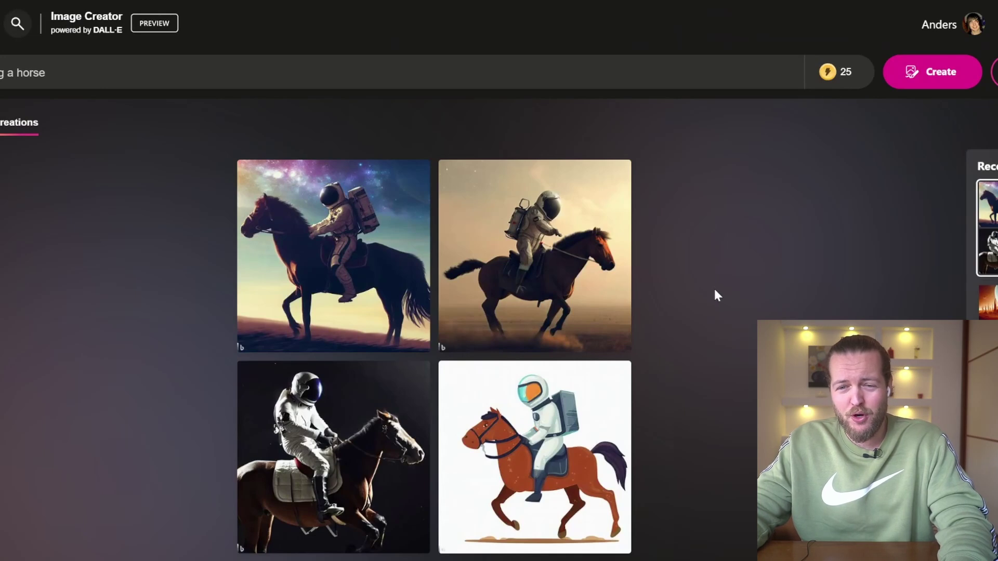
# Switch to Bing Image Creator and generate images from the prompt "inside a futuristic house looking out over the city"
pyautogui.write('tic house looking out over the city')
pyautogui.hotkey('ctrl', 'a')
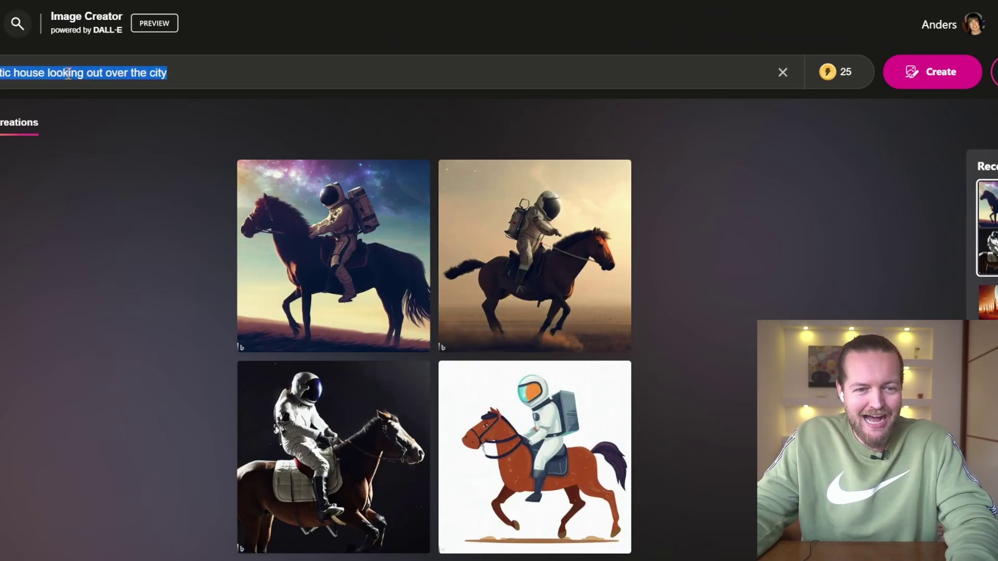
pyautogui.click(405, 86)
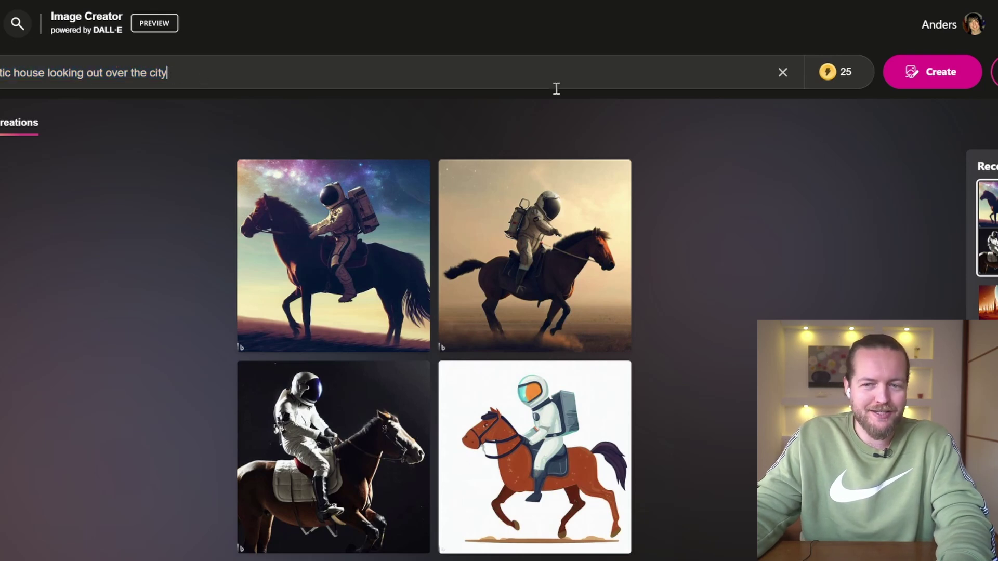
pyautogui.click(922, 80)
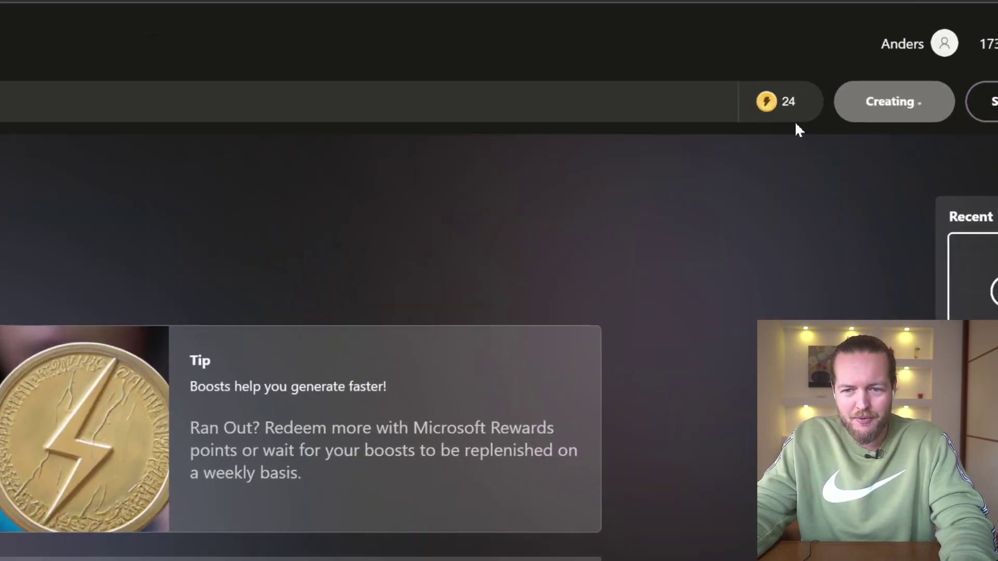
pyautogui.moveTo(832, 82)
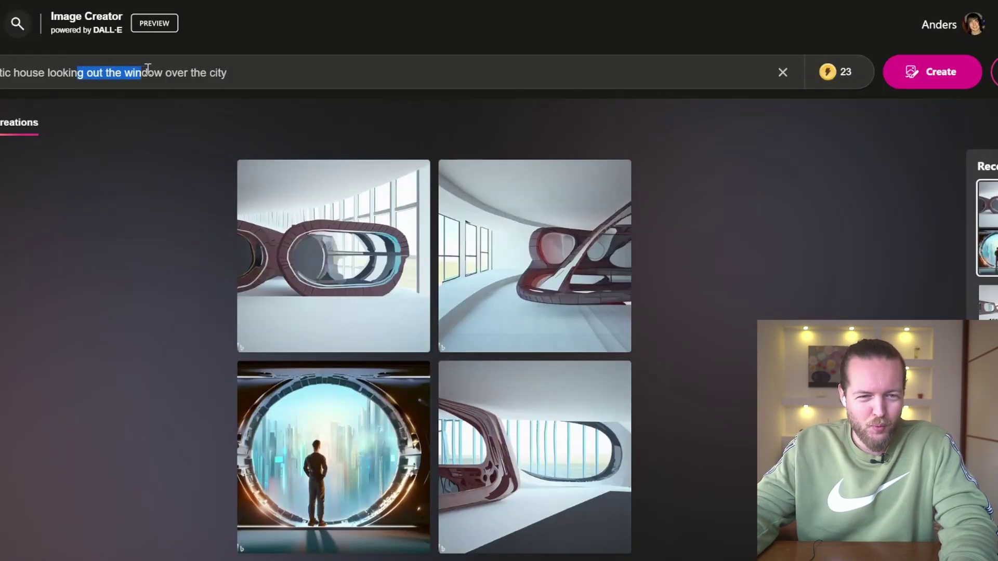
# Compare Bing's first image for "inside a futuristic house looking out the window over the city" at full size with Midjourney's enlarged grid in Discord
pyautogui.moveTo(147, 69); pyautogui.dragTo(172, 72)
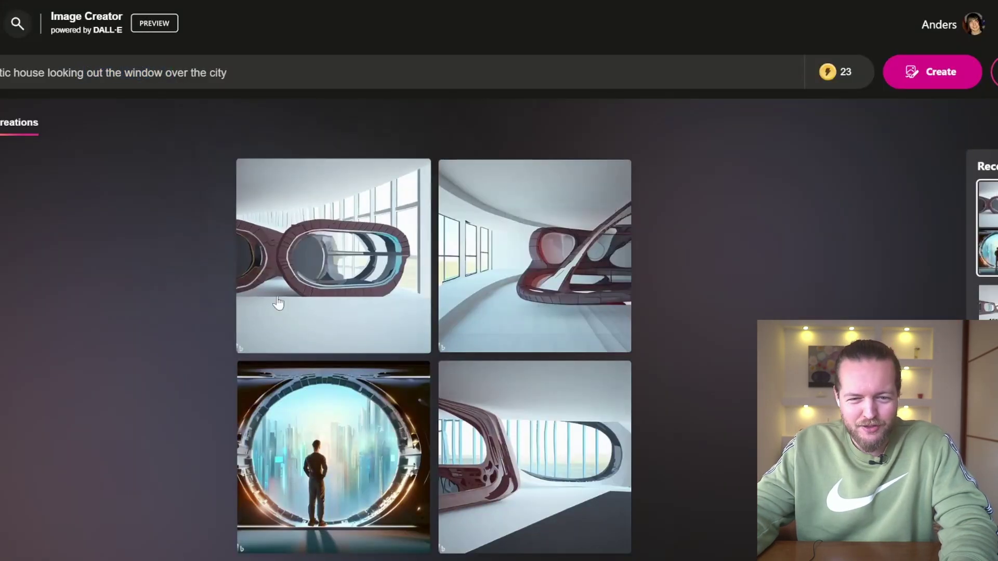
pyautogui.click(363, 311)
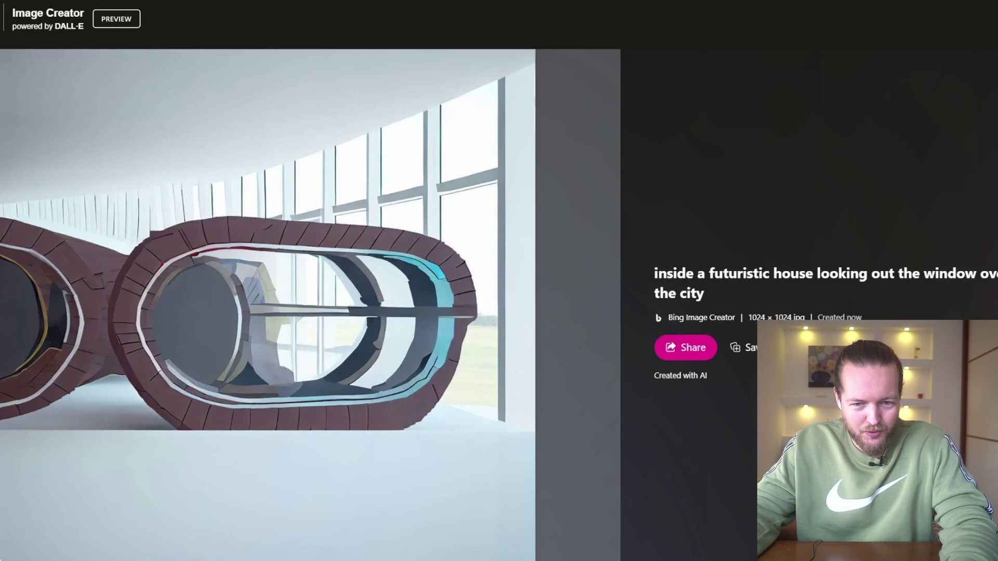
pyautogui.press('Escape')
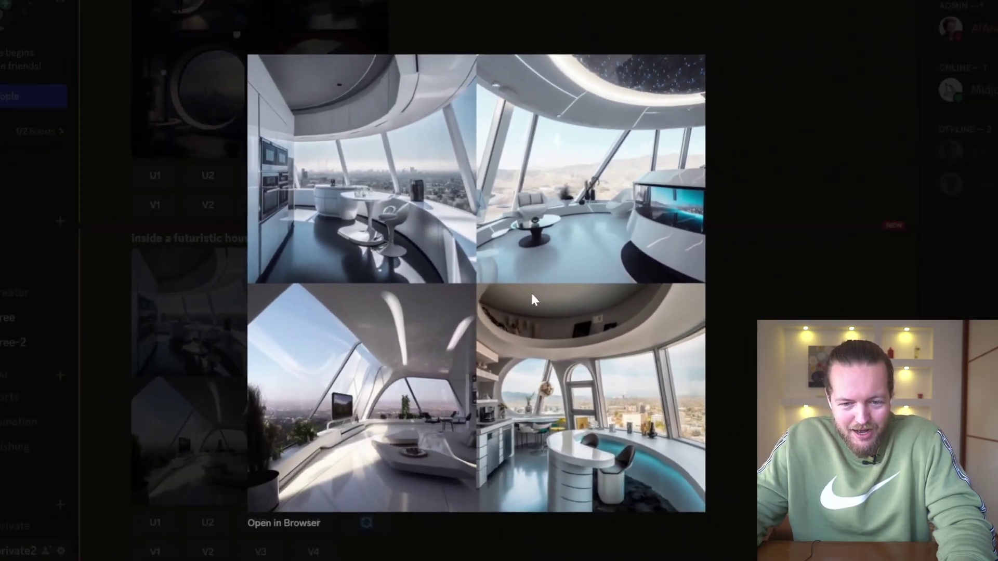
pyautogui.click(735, 176)
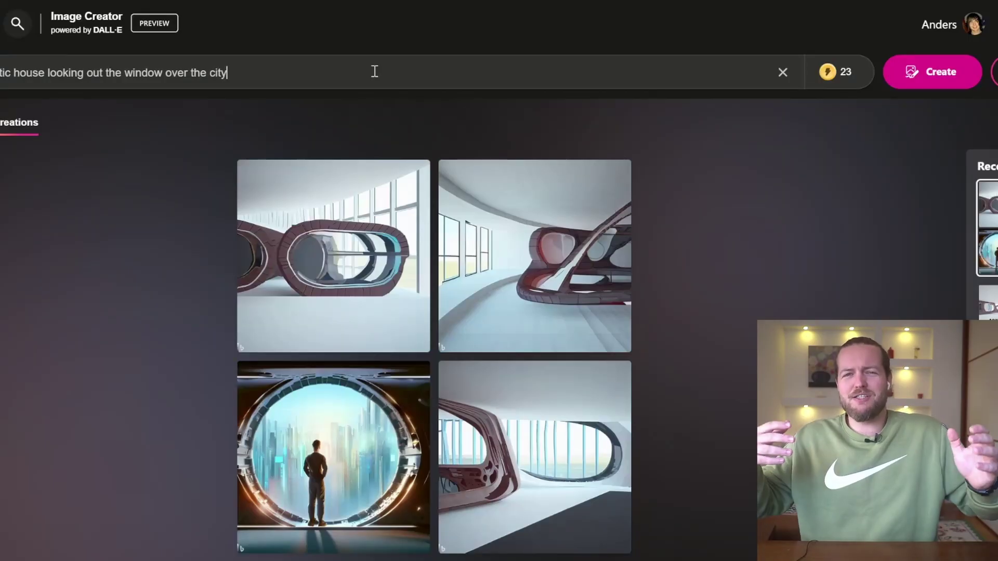
# Select the entire futuristic house prompt in Bing Image Creator for replacement
pyautogui.tripleClick(375, 72)
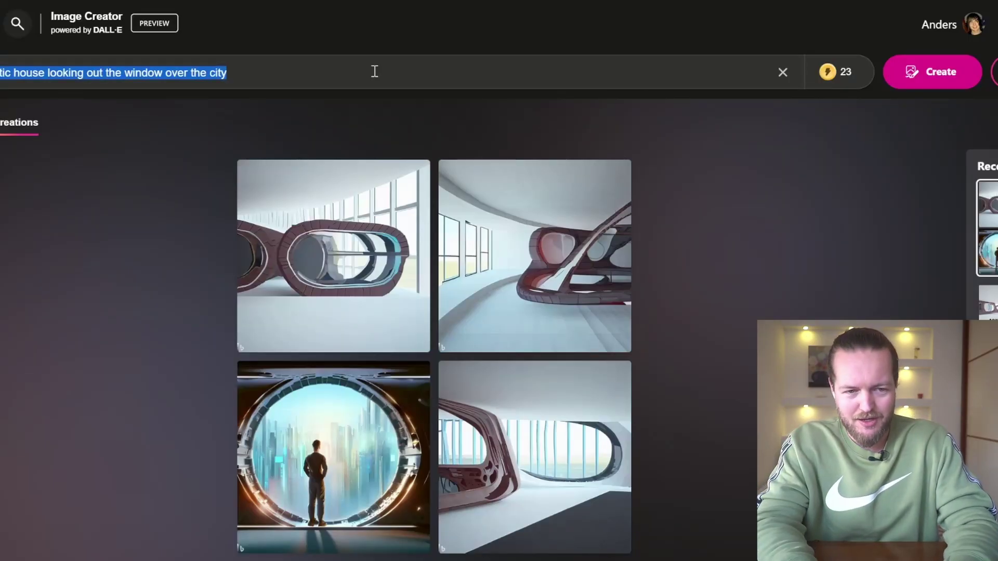